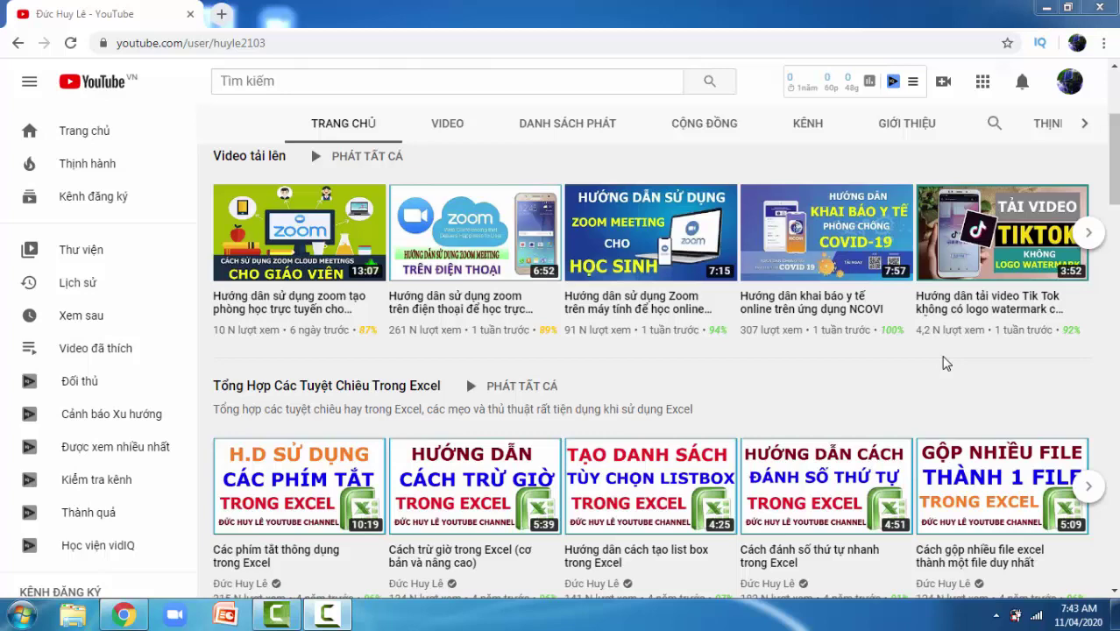
- Start the Zoom desktop client from the installed programs
{"action": "left_click", "coordinate": [17, 613]}
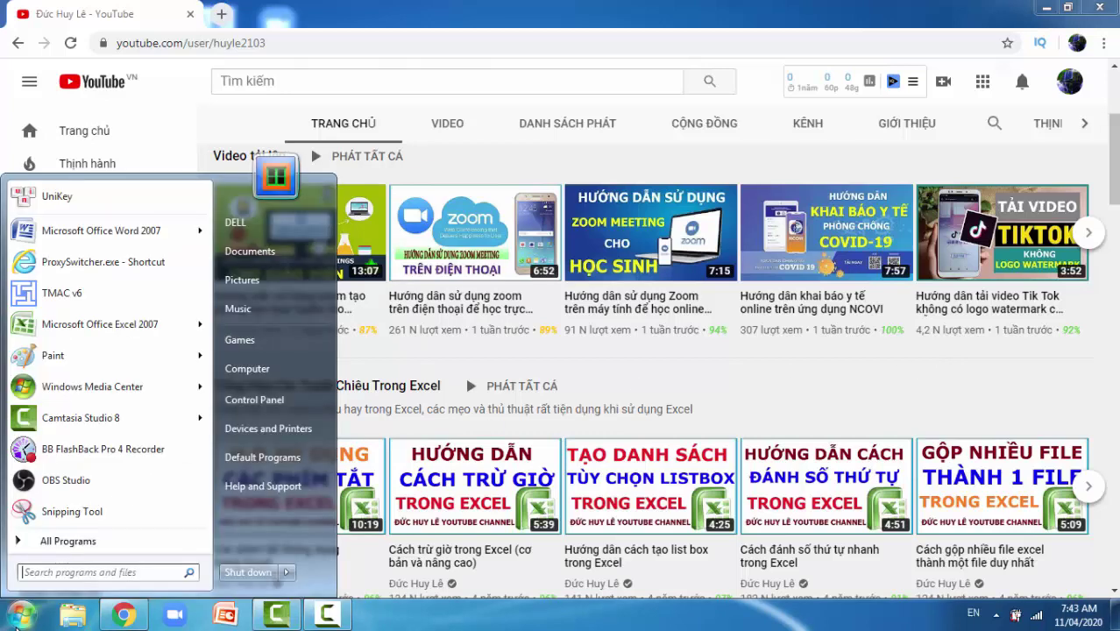
{"action": "left_click", "coordinate": [54, 540]}
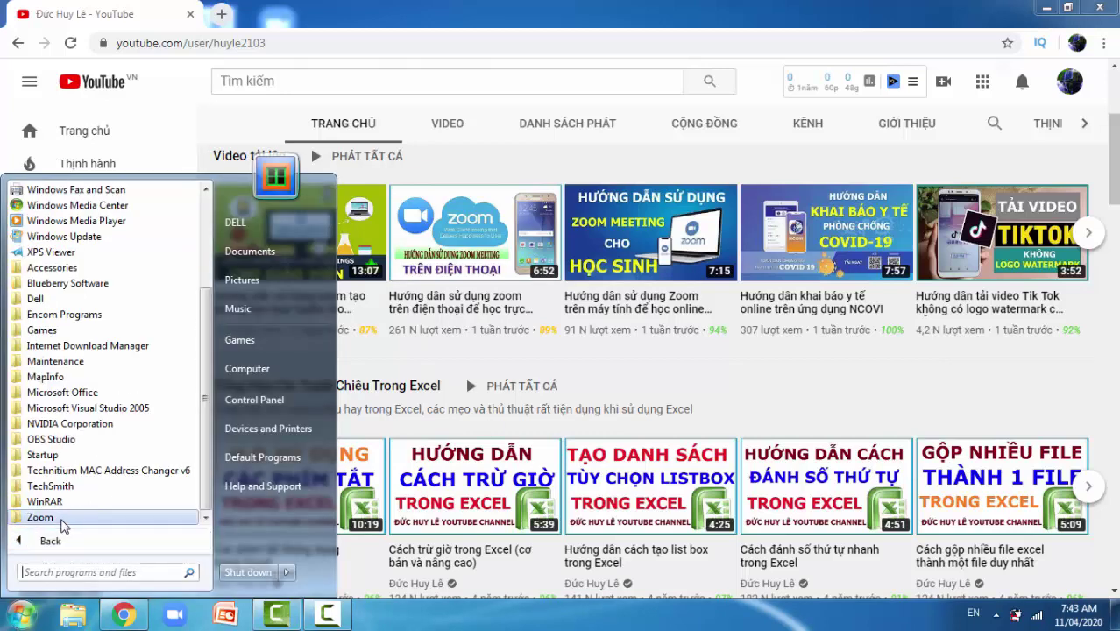
{"action": "left_click", "coordinate": [62, 517]}
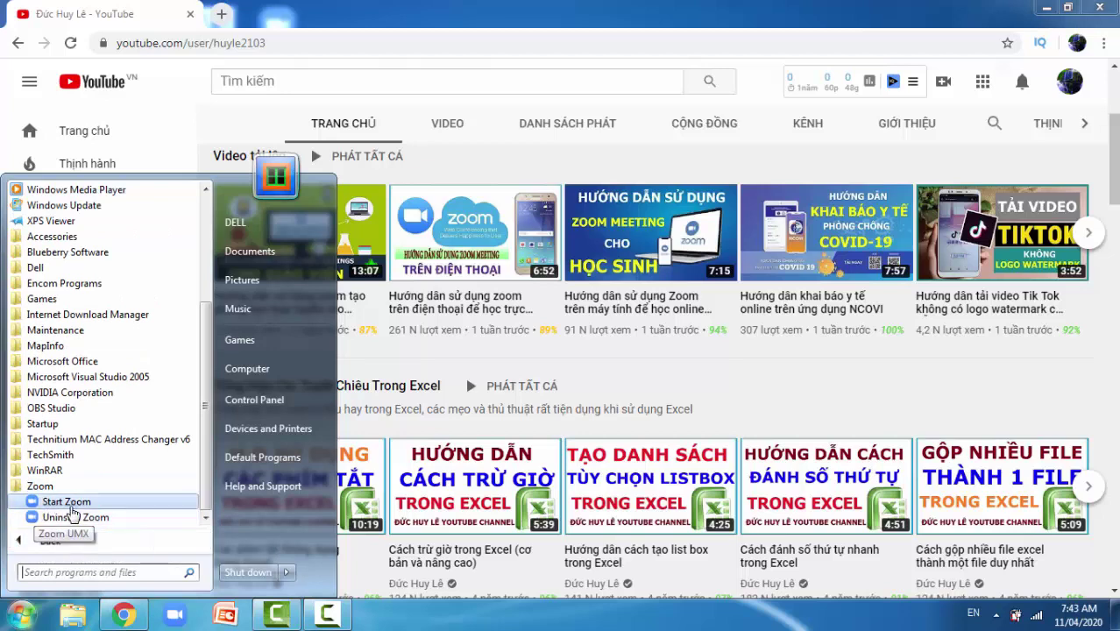
{"action": "left_click", "coordinate": [69, 502]}
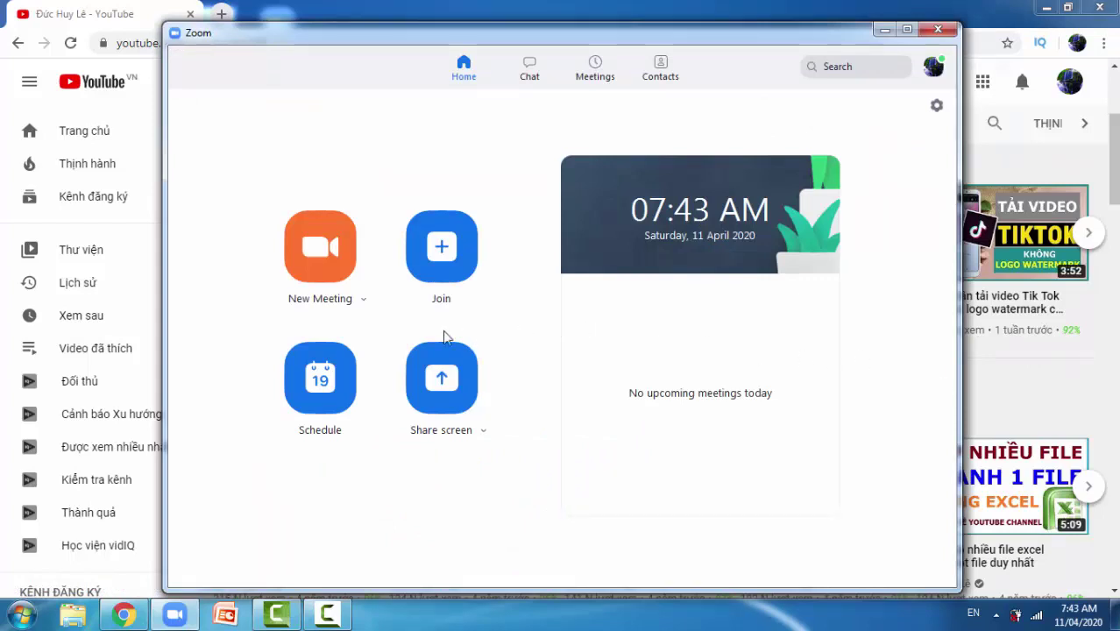
- Schedule a meeting with the waiting room enabled, dismiss the Google Calendar authorization page and return to Zoom
{"action": "left_click", "coordinate": [321, 388]}
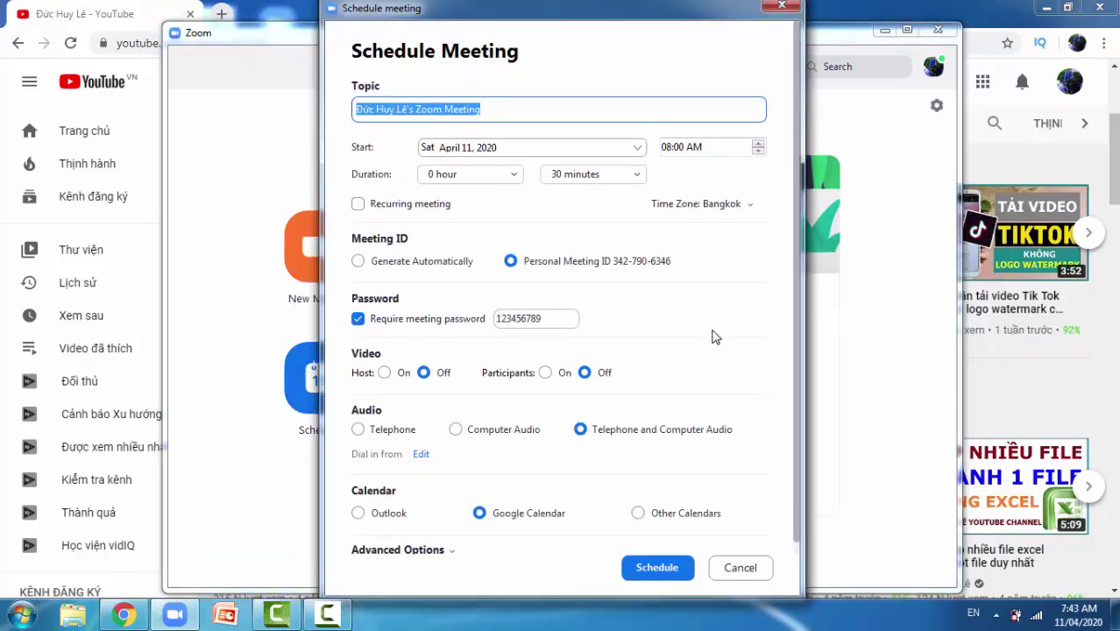
{"action": "scroll", "coordinate": [715, 337], "scroll_direction": "down", "scroll_amount": 1}
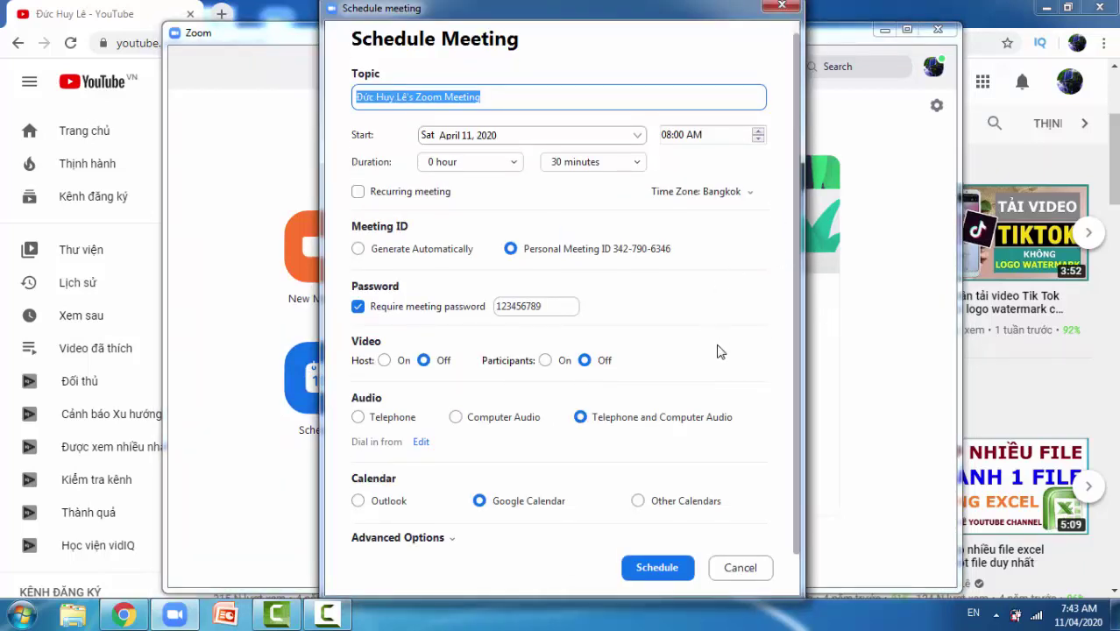
{"action": "left_click", "coordinate": [386, 545]}
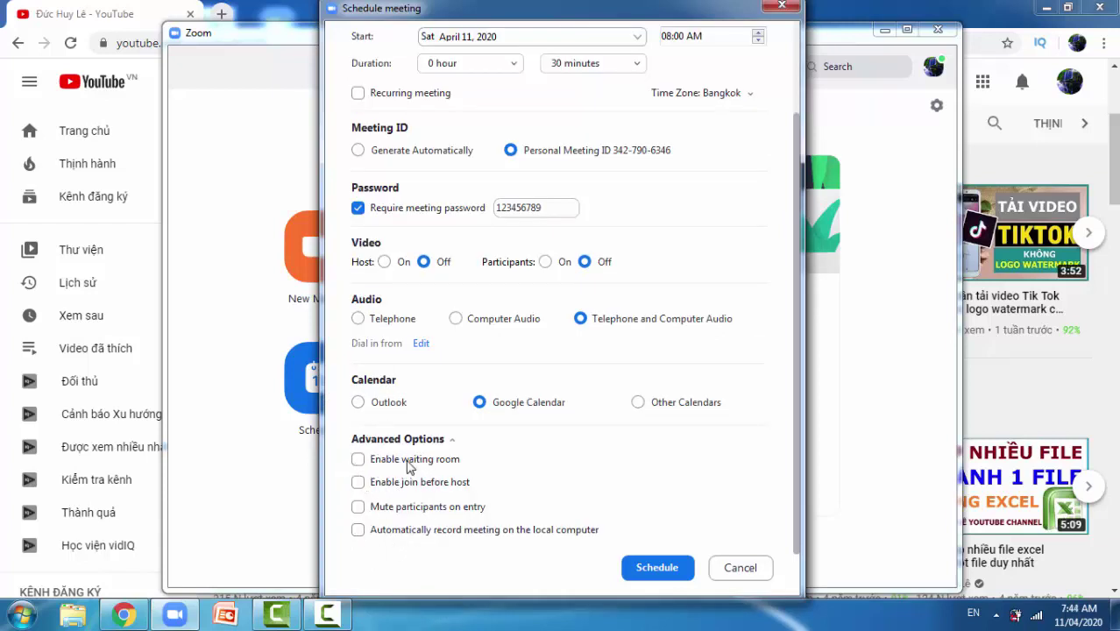
{"action": "left_click", "coordinate": [359, 460]}
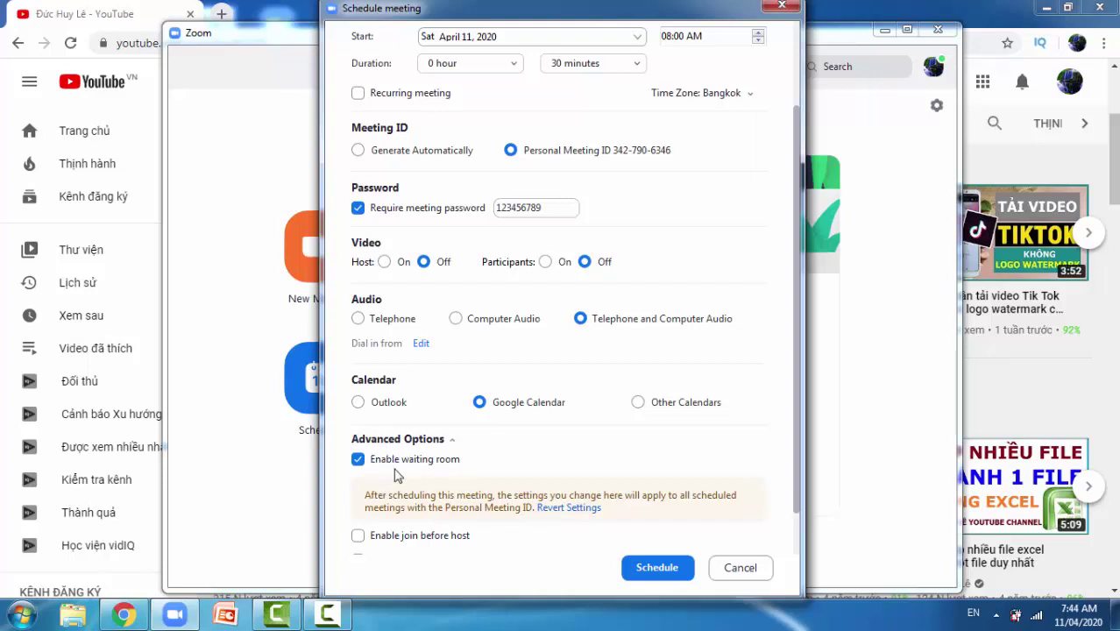
{"action": "scroll", "coordinate": [692, 434], "scroll_direction": "down", "scroll_amount": 1}
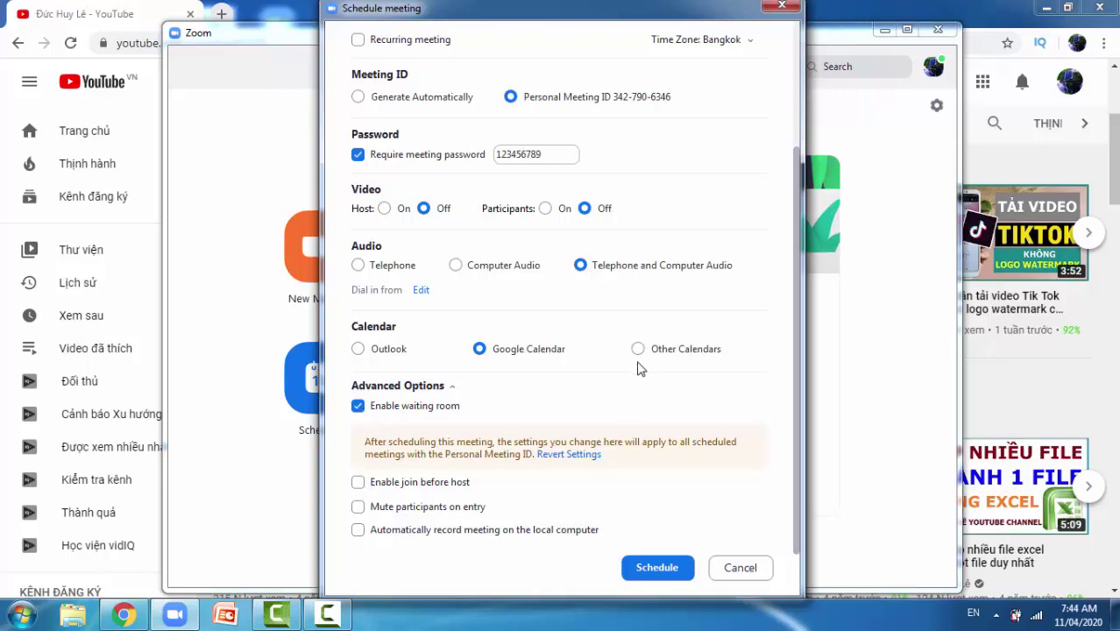
{"action": "scroll", "coordinate": [618, 359], "scroll_direction": "up", "scroll_amount": 1}
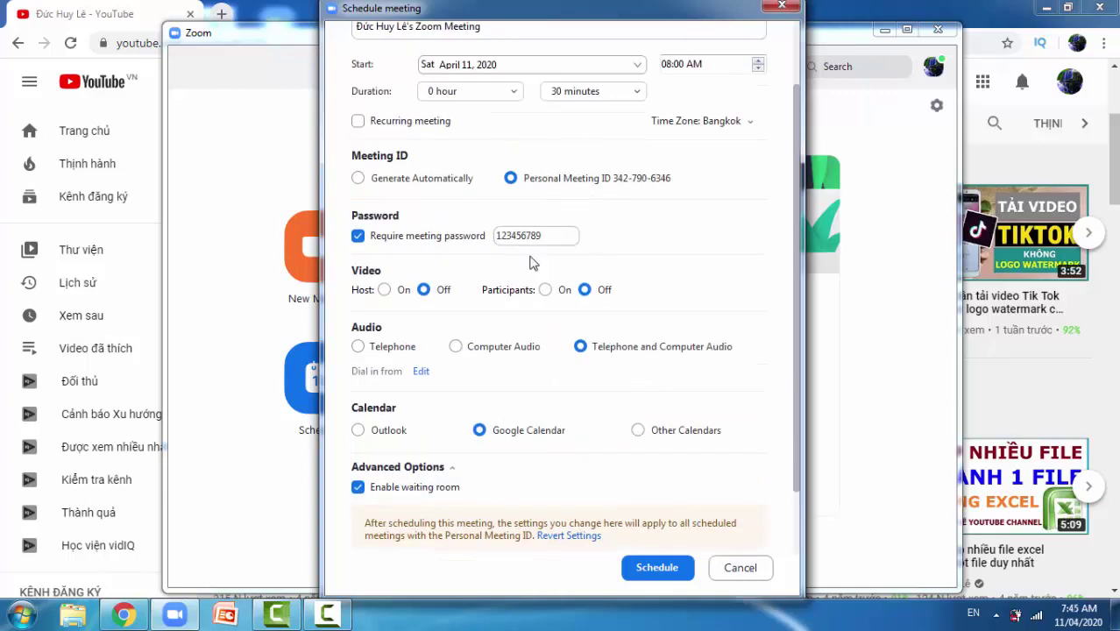
{"action": "scroll", "coordinate": [696, 471], "scroll_direction": "down", "scroll_amount": 1}
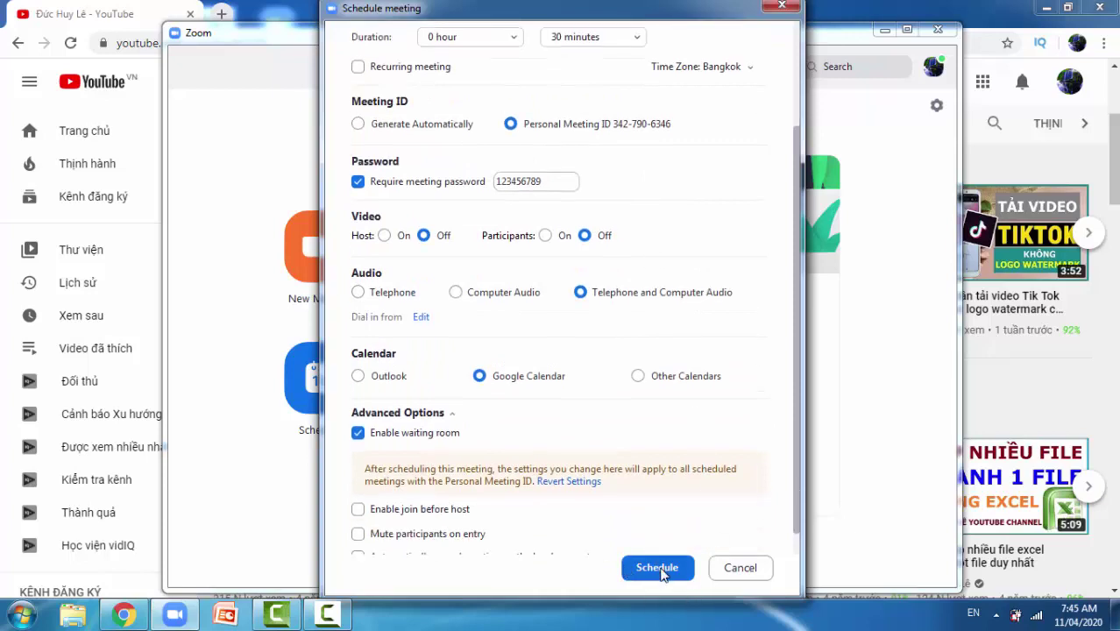
{"action": "left_click", "coordinate": [661, 570]}
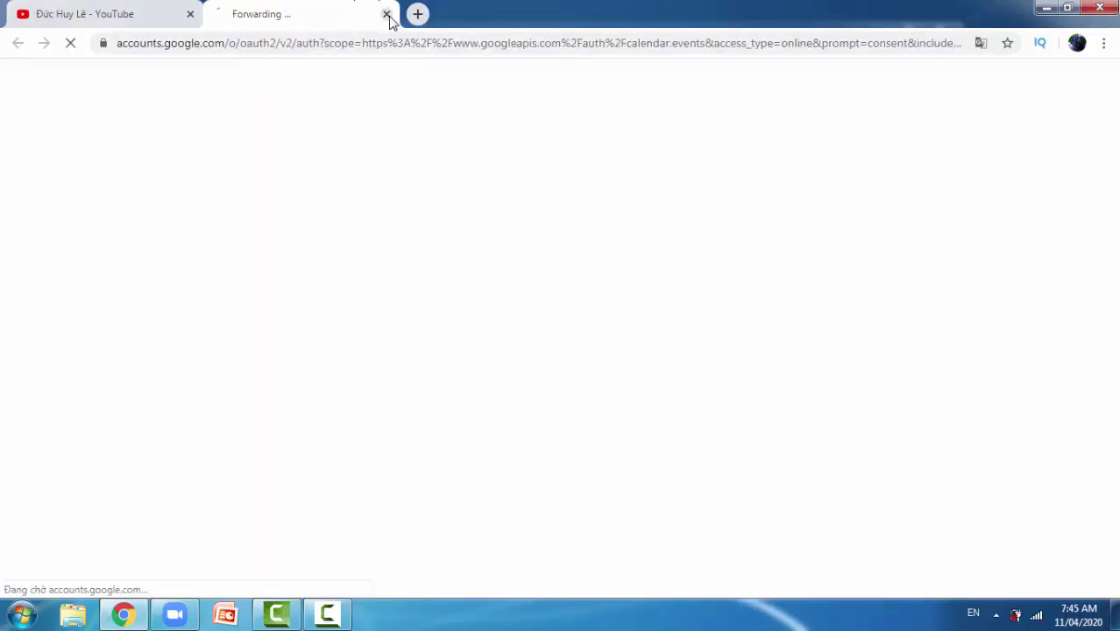
{"action": "left_click", "coordinate": [386, 14]}
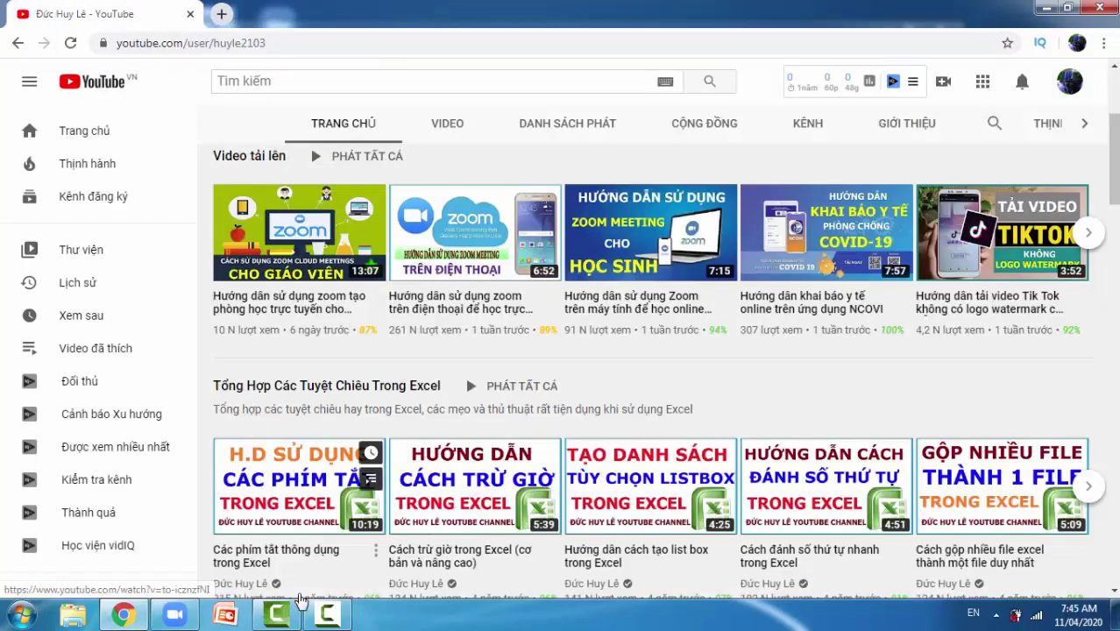
{"action": "left_click", "coordinate": [175, 614]}
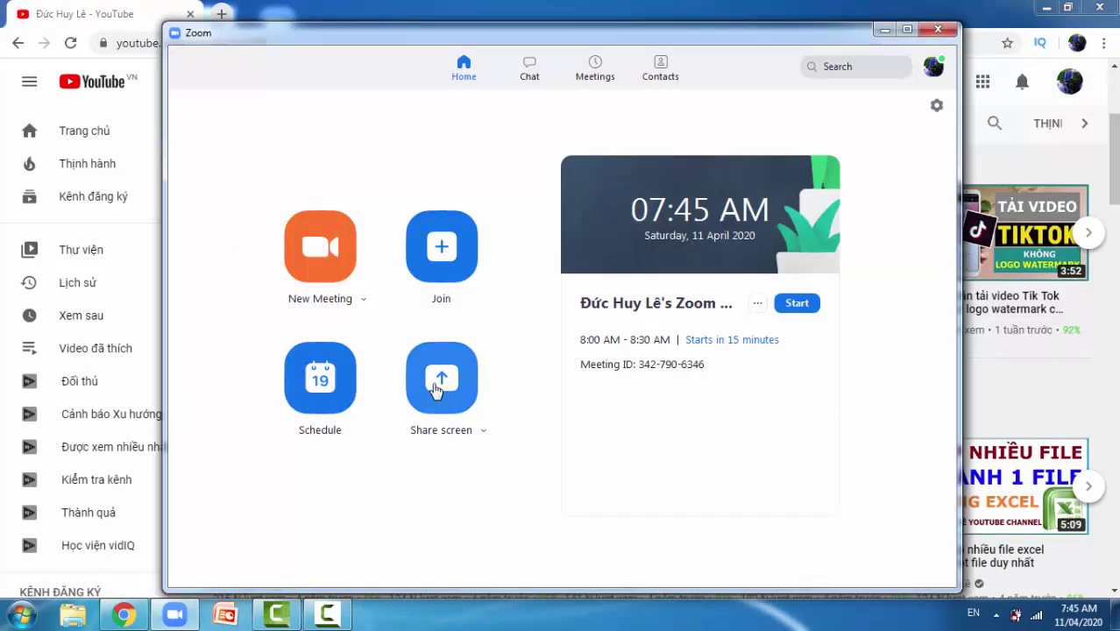
- Start the scheduled meeting with computer audio and check its participants list
{"action": "left_click", "coordinate": [805, 306]}
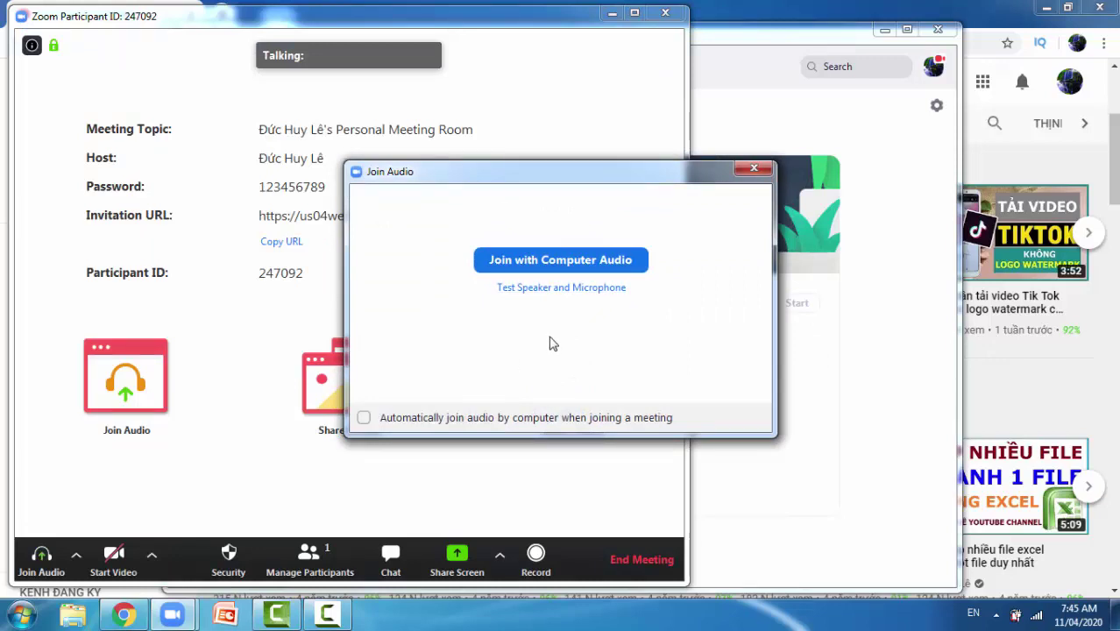
{"action": "left_click", "coordinate": [579, 262]}
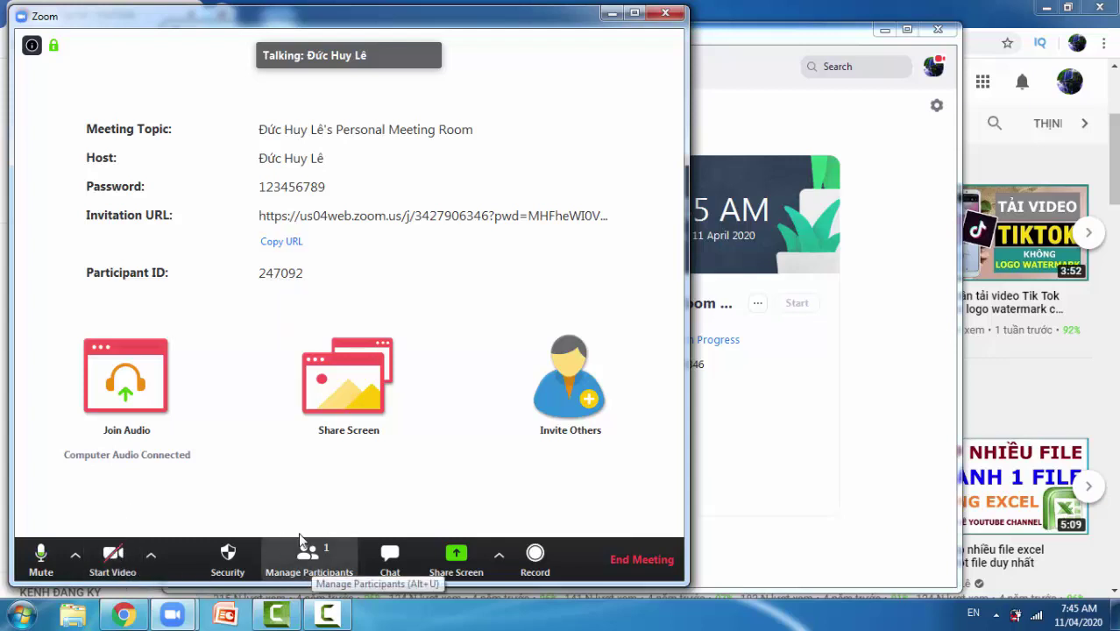
{"action": "left_click", "coordinate": [309, 561]}
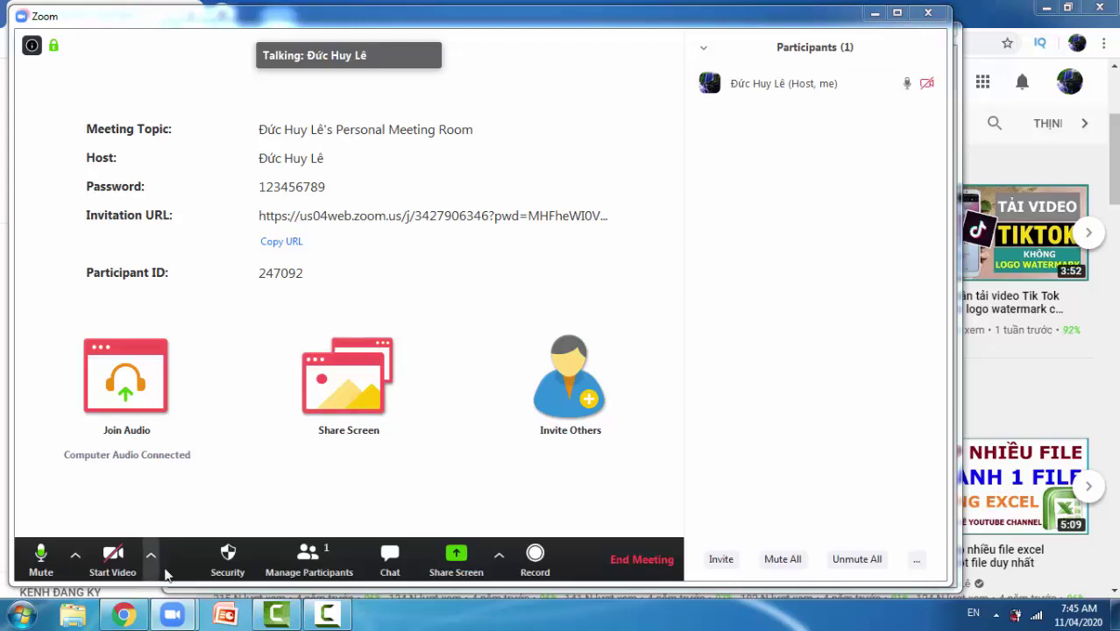
{"action": "left_click", "coordinate": [317, 564]}
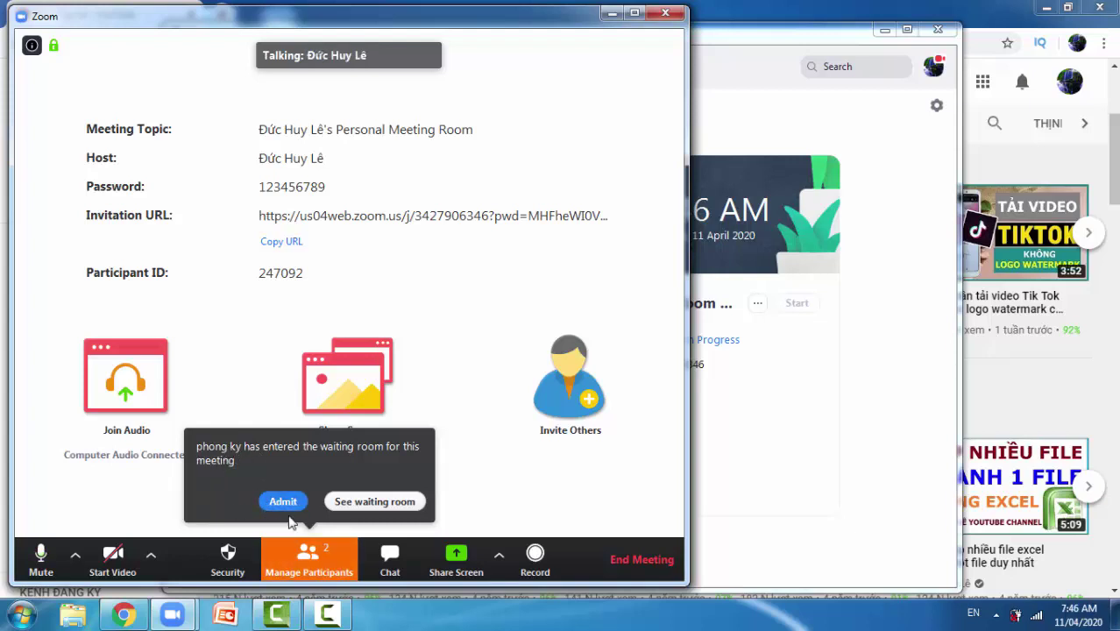
- View the meeting's waiting room and admit the waiting participant
{"action": "left_click", "coordinate": [367, 502]}
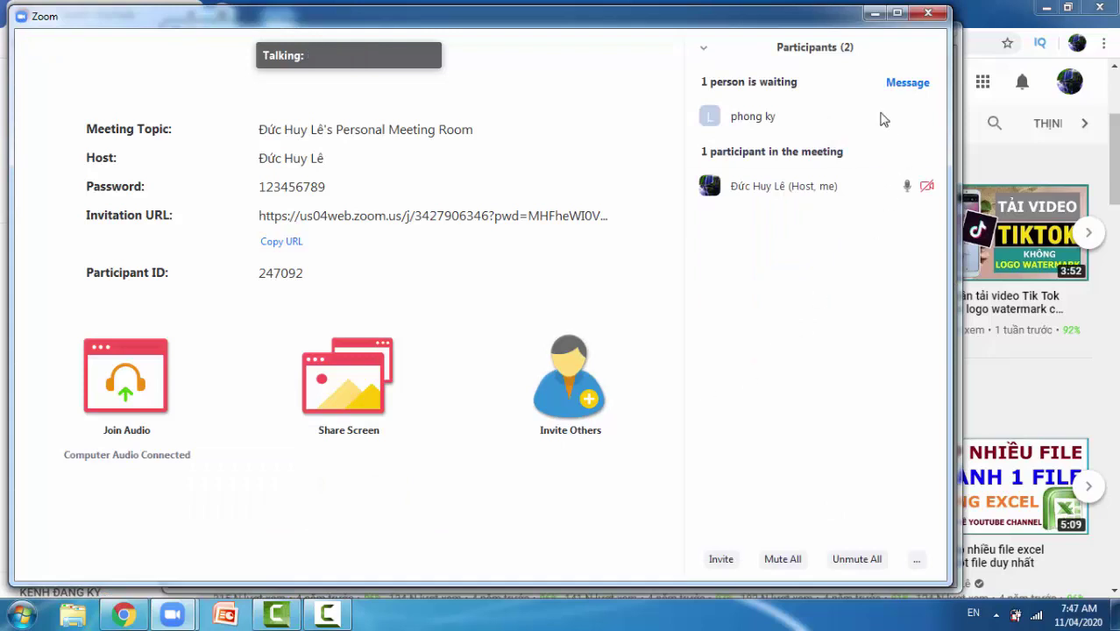
{"action": "mouse_move", "coordinate": [780, 110]}
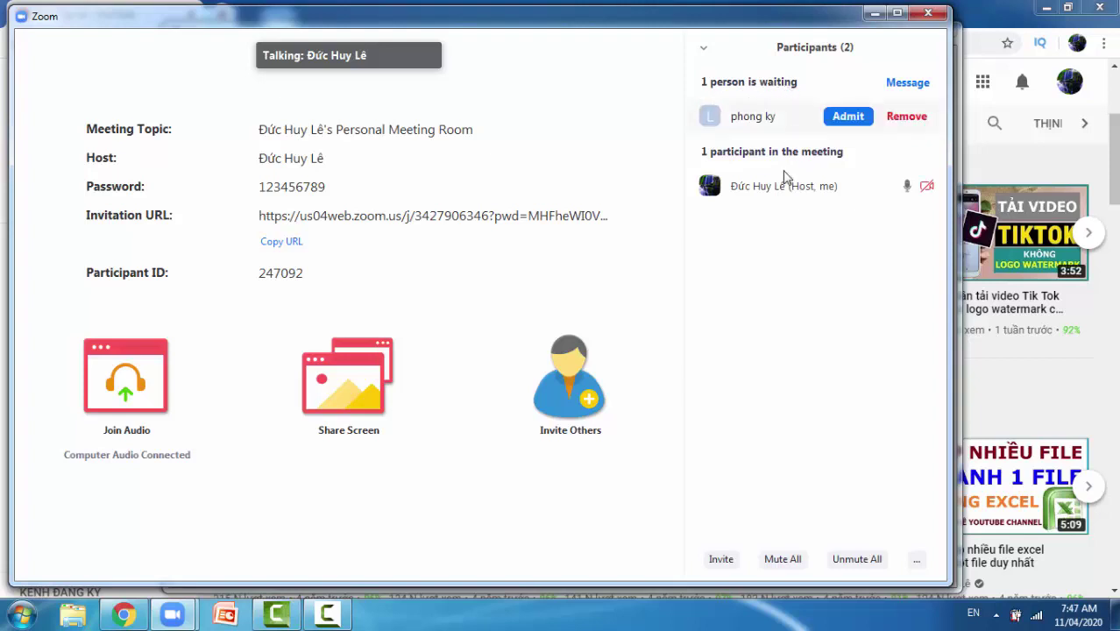
{"action": "mouse_move", "coordinate": [735, 187]}
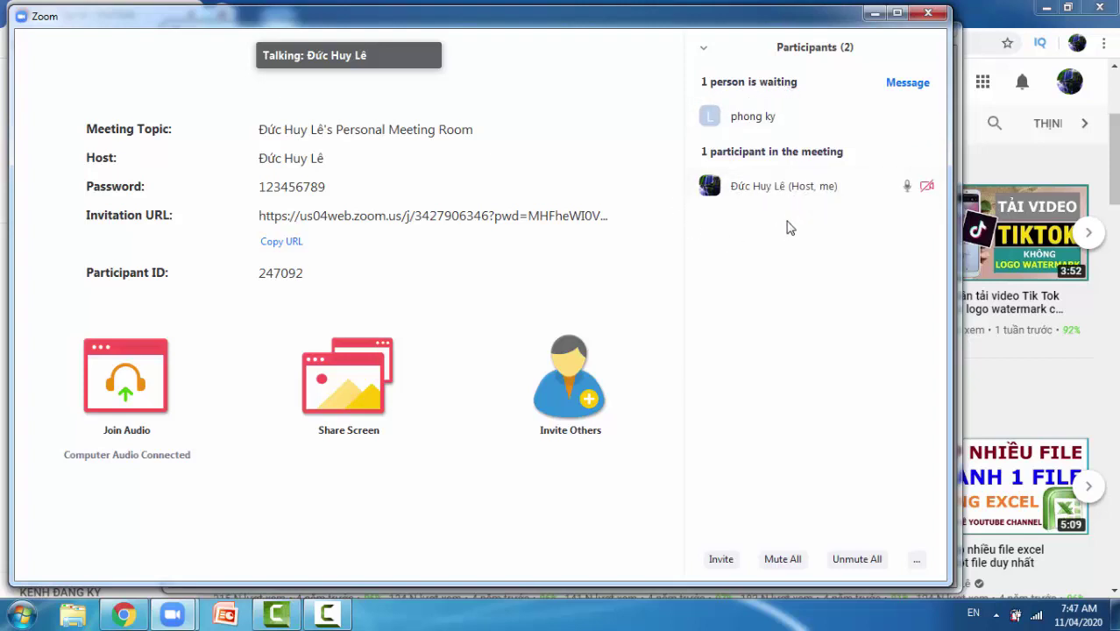
{"action": "mouse_move", "coordinate": [784, 116]}
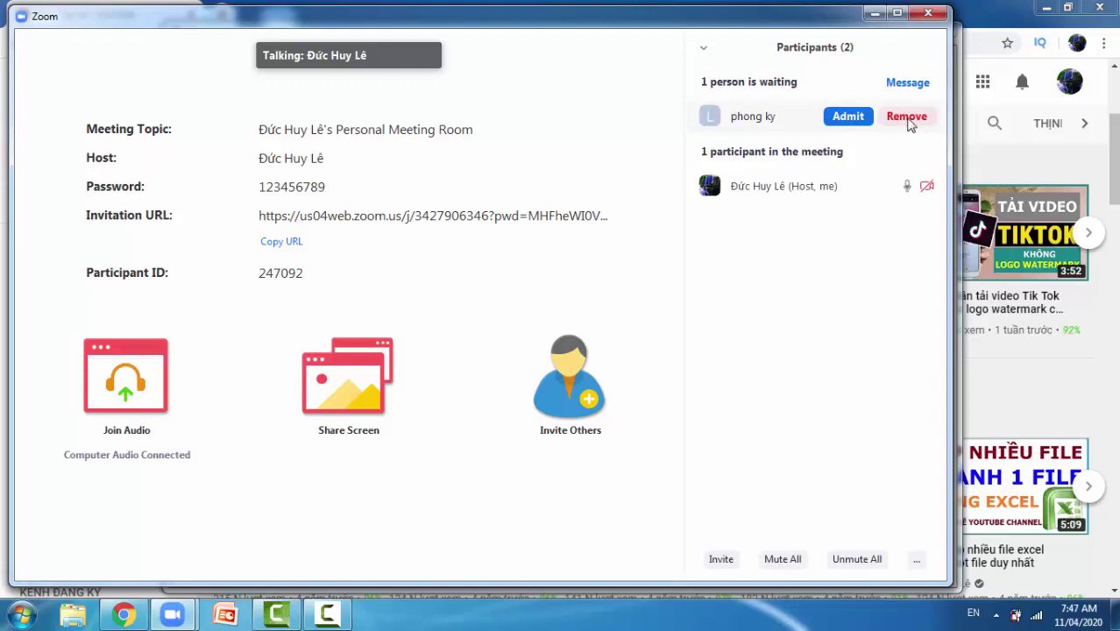
{"action": "left_click", "coordinate": [846, 116]}
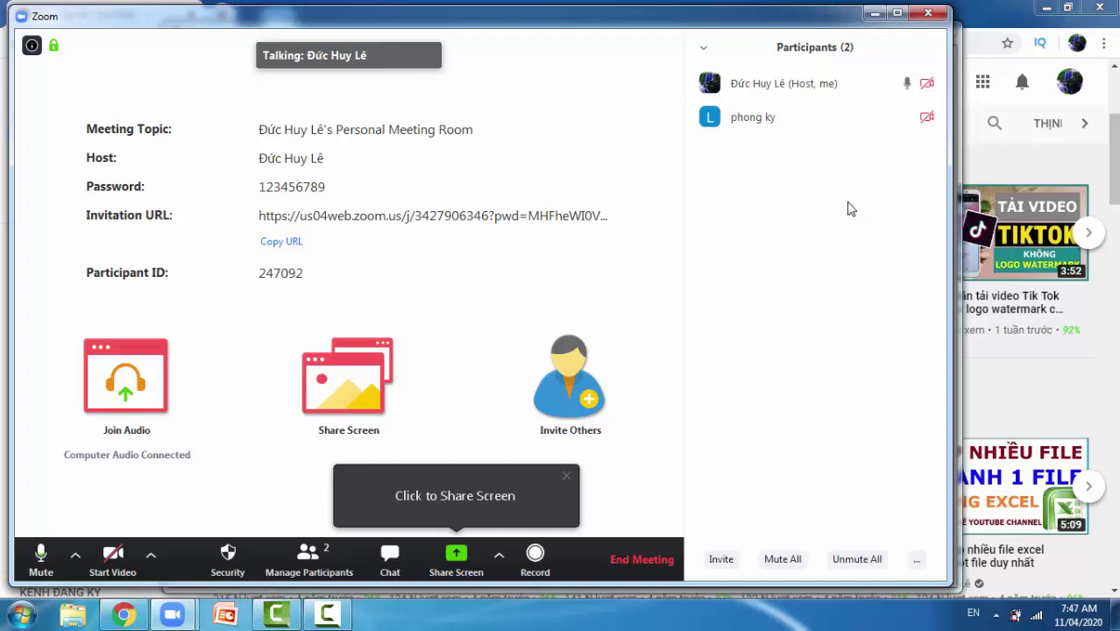
- Ask the admitted participant to start their video
{"action": "mouse_move", "coordinate": [814, 133]}
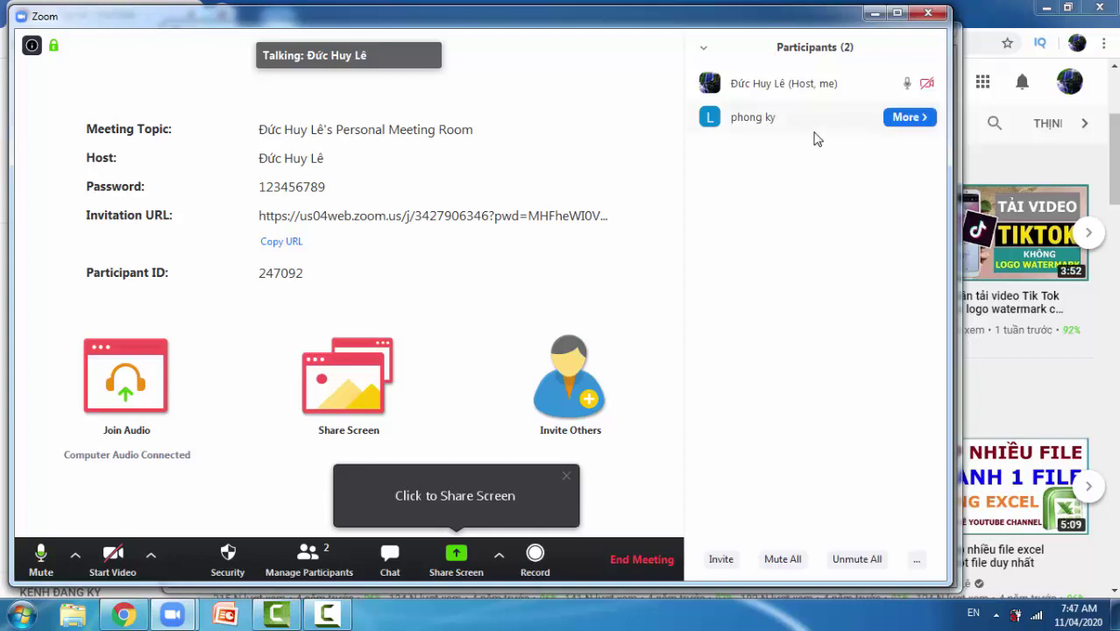
{"action": "left_click", "coordinate": [918, 118]}
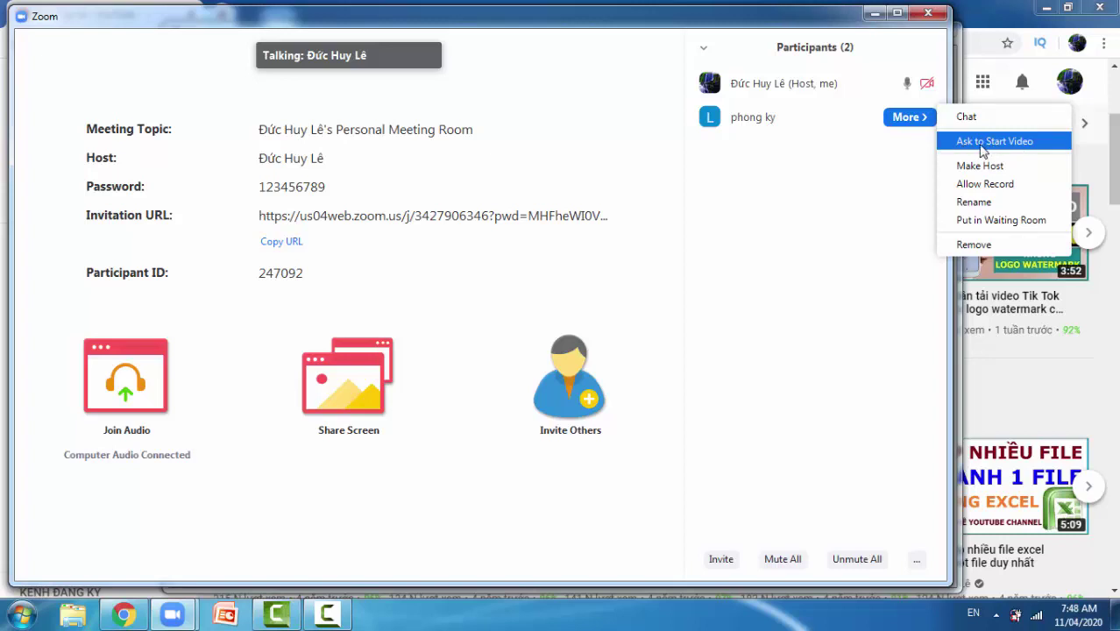
{"action": "left_click", "coordinate": [981, 149]}
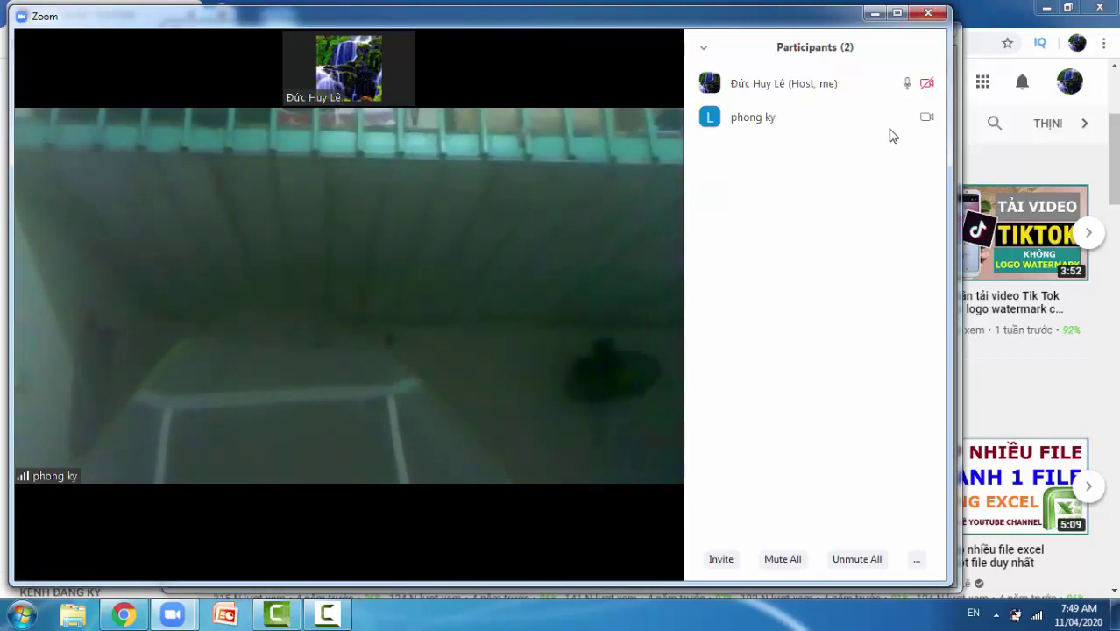
- Remove the participant from the meeting and confirm the removal
{"action": "left_click", "coordinate": [926, 125]}
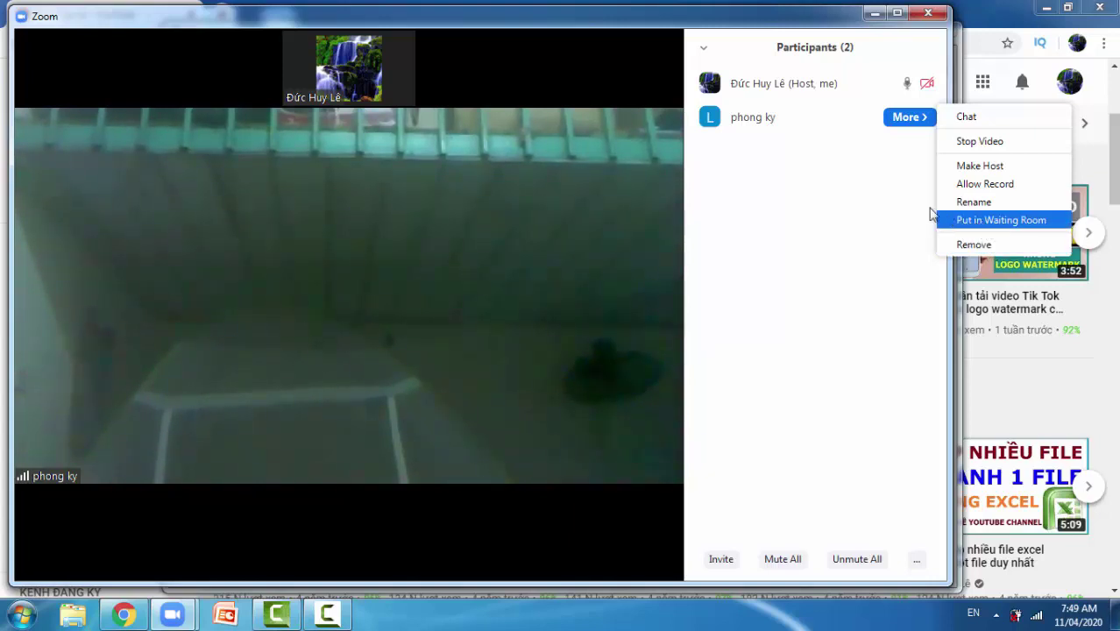
{"action": "left_click", "coordinate": [972, 248]}
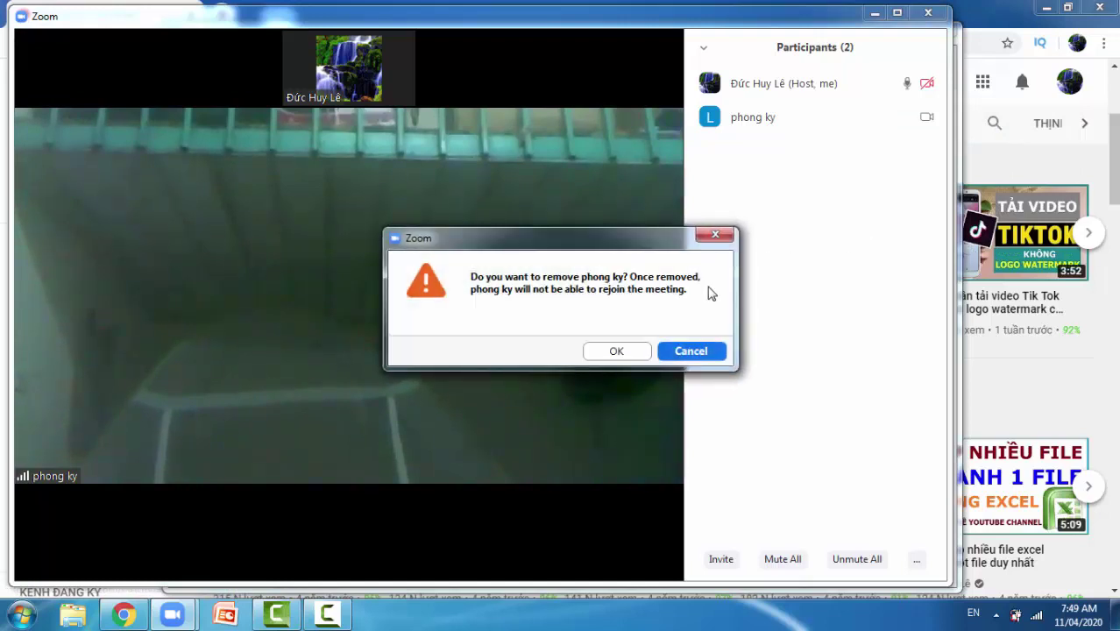
{"action": "left_click", "coordinate": [612, 351]}
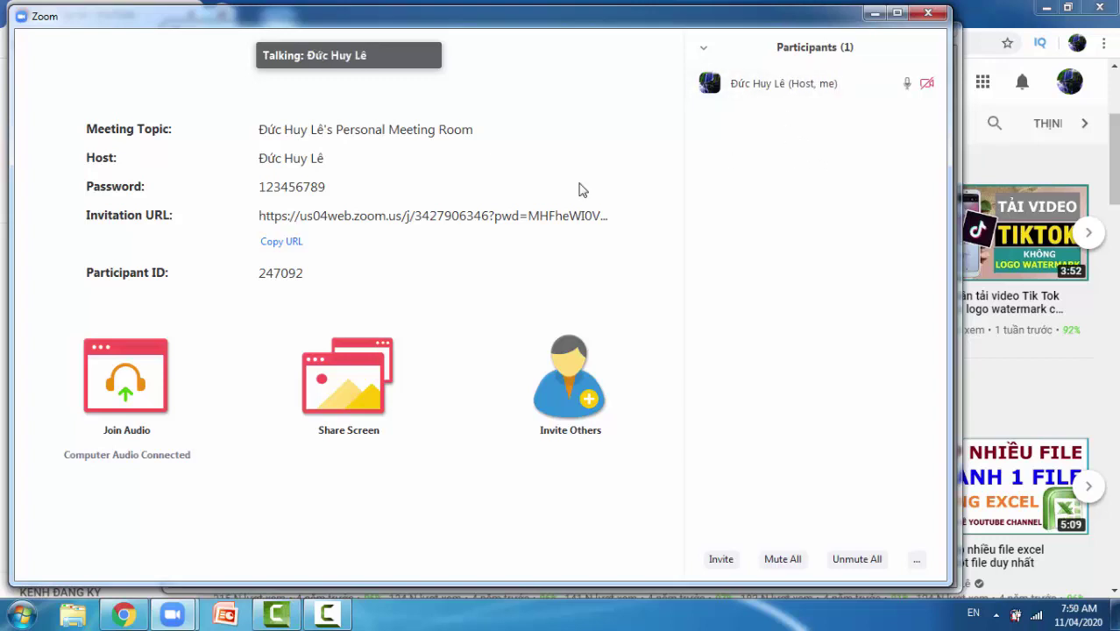
- Minimize the meeting window and look through the uploaded videos and Excel playlists on the YouTube channel page
{"action": "mouse_move", "coordinate": [377, 327]}
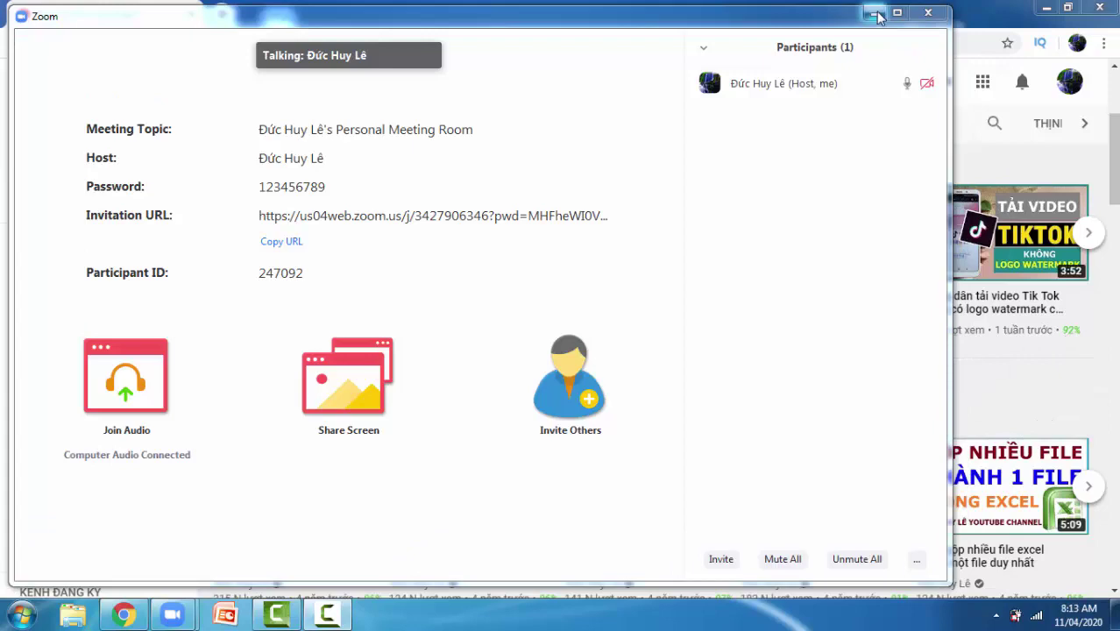
{"action": "left_click", "coordinate": [874, 13]}
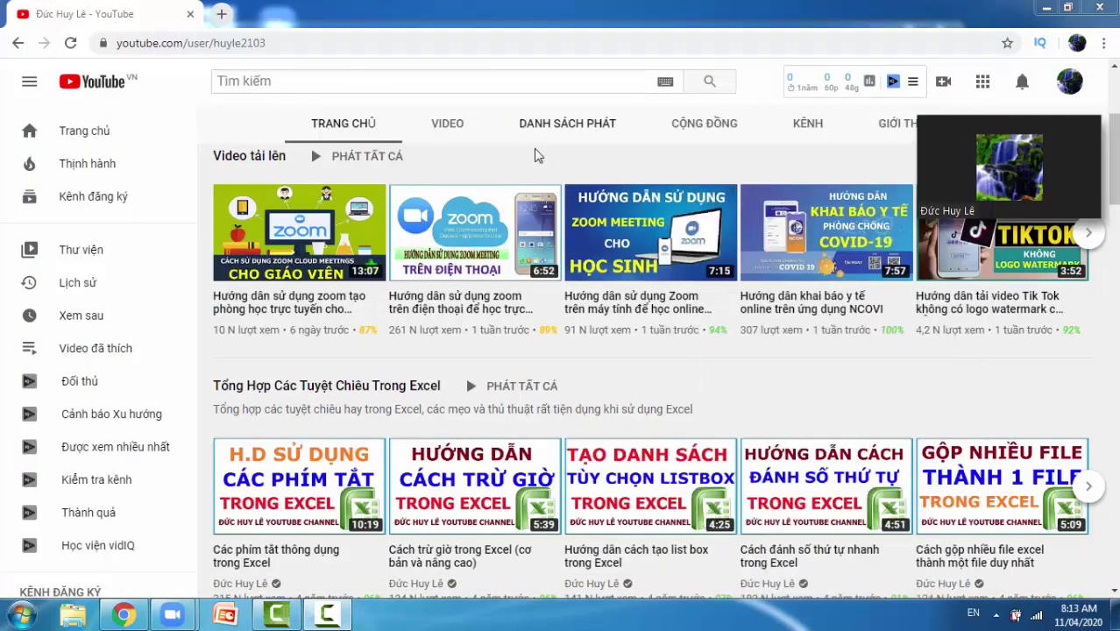
{"action": "scroll", "coordinate": [537, 155], "scroll_direction": "up", "scroll_amount": 3}
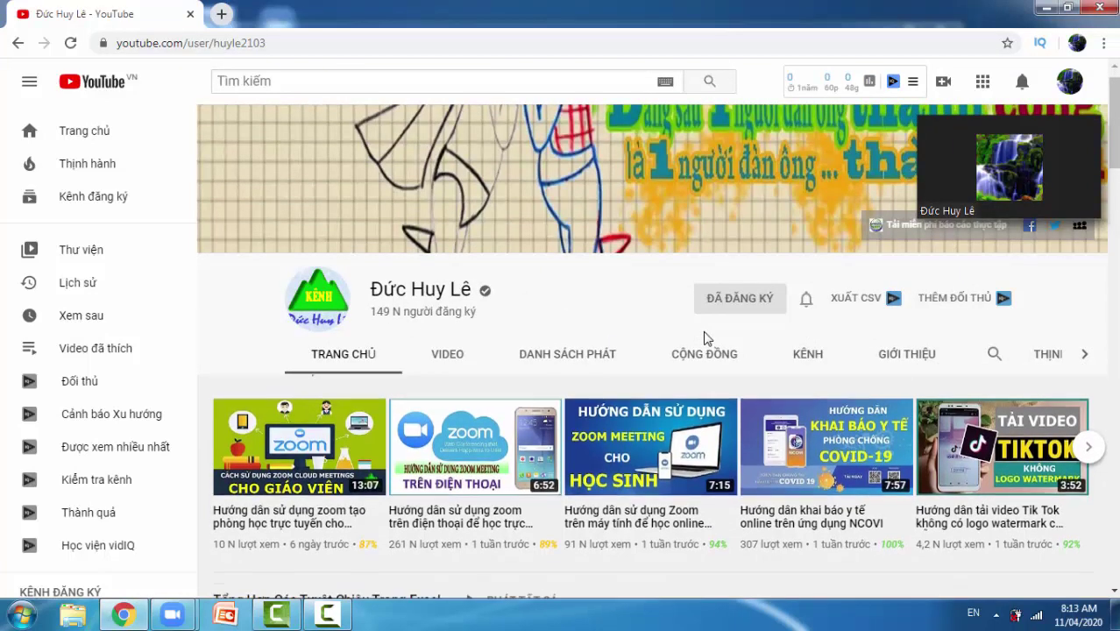
{"action": "scroll", "coordinate": [703, 337], "scroll_direction": "down", "scroll_amount": 3}
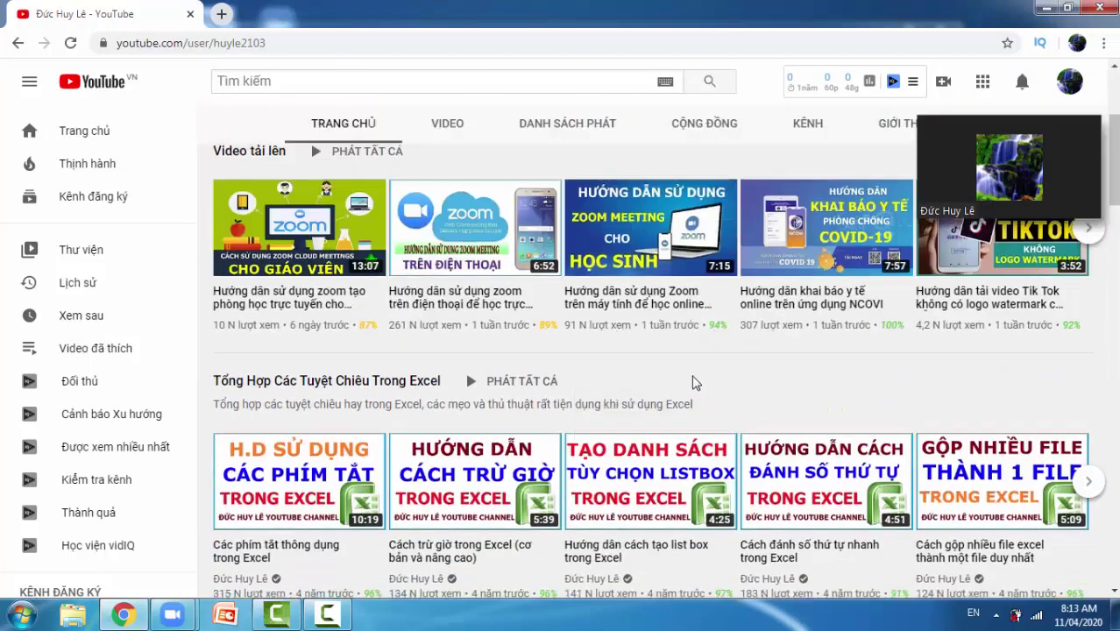
{"action": "scroll", "coordinate": [692, 383], "scroll_direction": "down", "scroll_amount": 2}
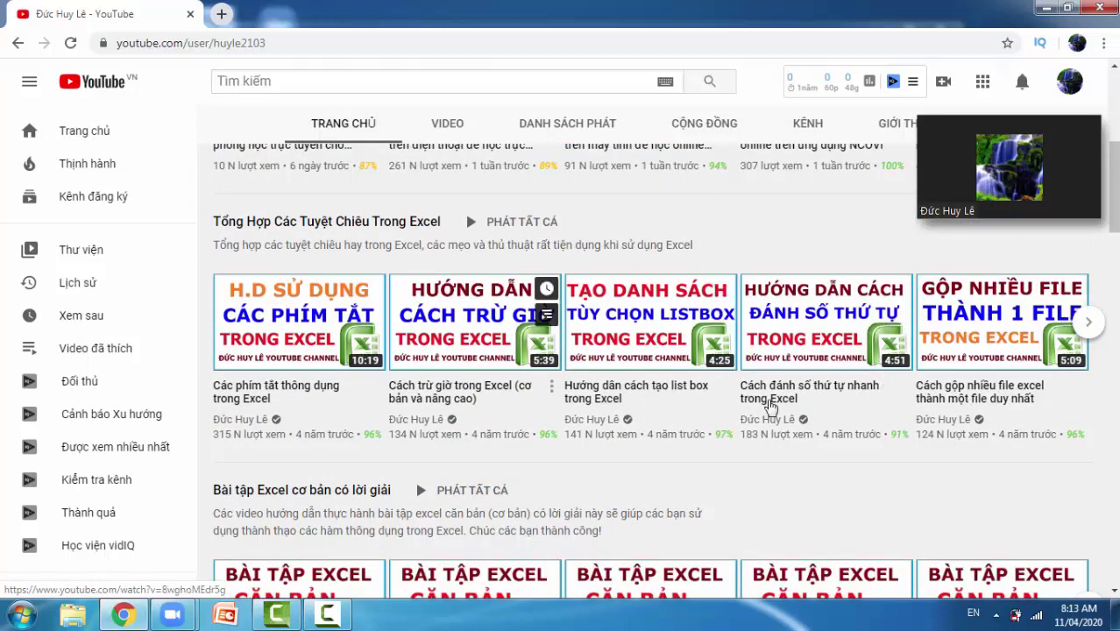
{"action": "scroll", "coordinate": [745, 399], "scroll_direction": "down", "scroll_amount": 4}
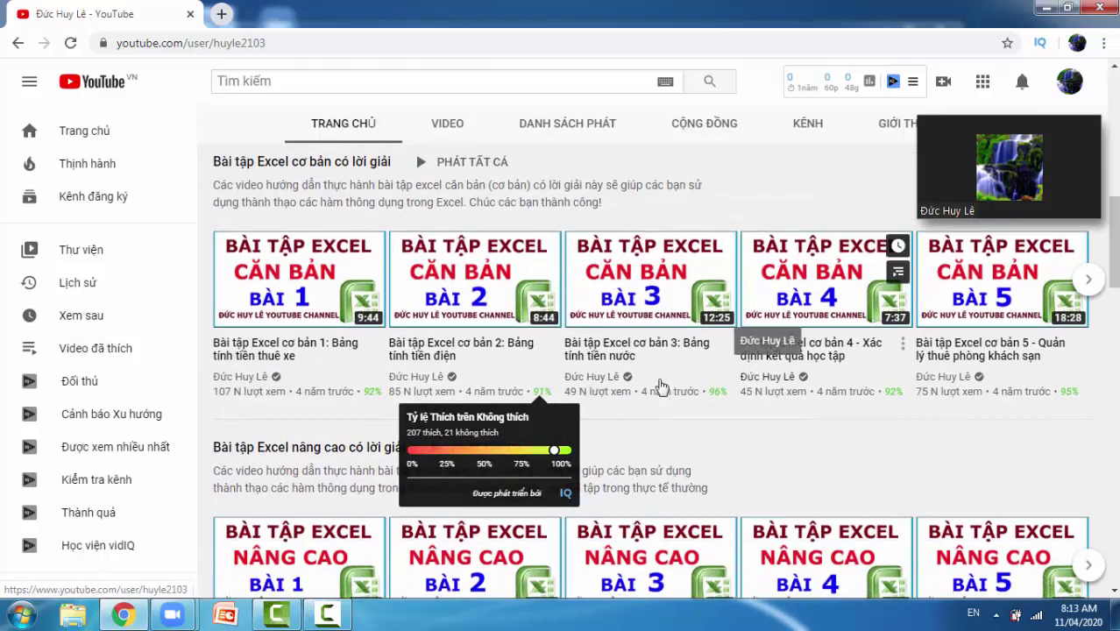